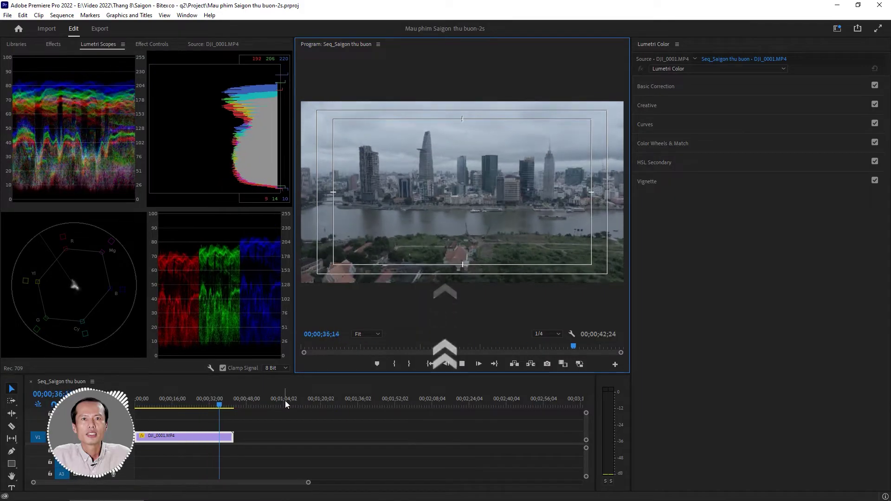
Step: Apply Lumetri Color to DJI_0001.MP4 and bend its master RGB curve into a brightening three-point S-curve
{"action": "left_click", "coordinate": [771, 68]}
{"action": "left_click", "coordinate": [689, 93]}
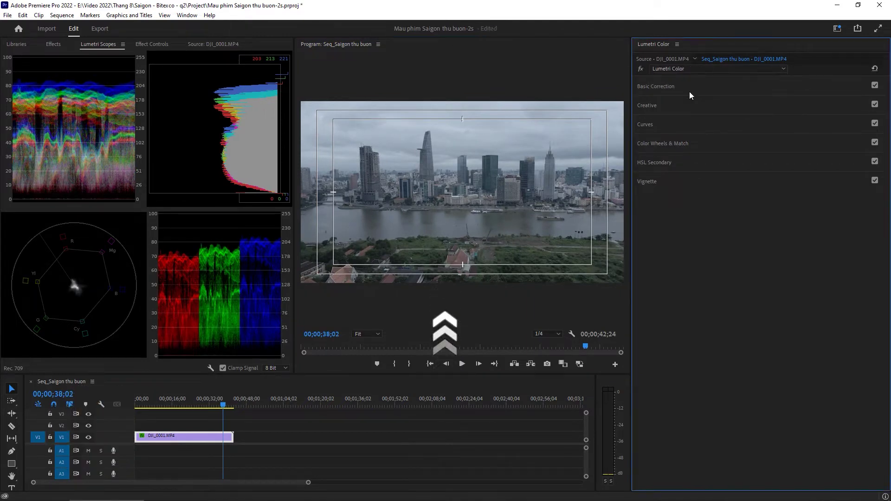
{"action": "left_click", "coordinate": [645, 123]}
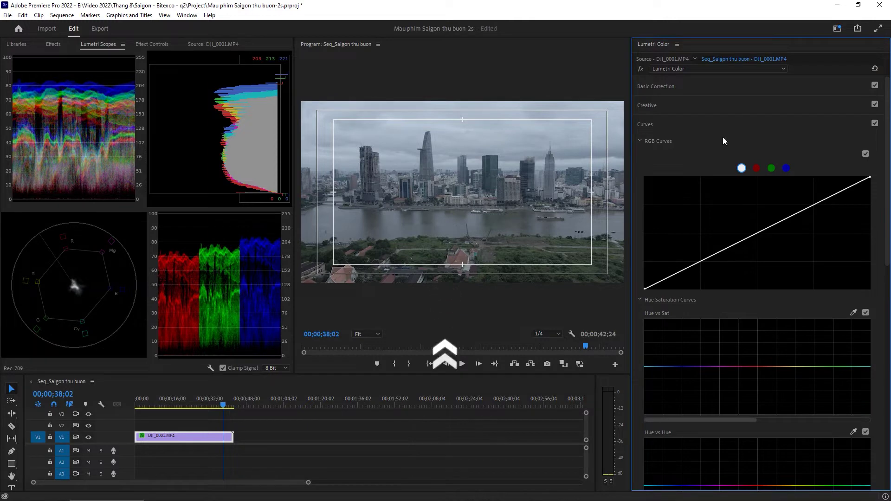
{"action": "left_click", "coordinate": [757, 169]}
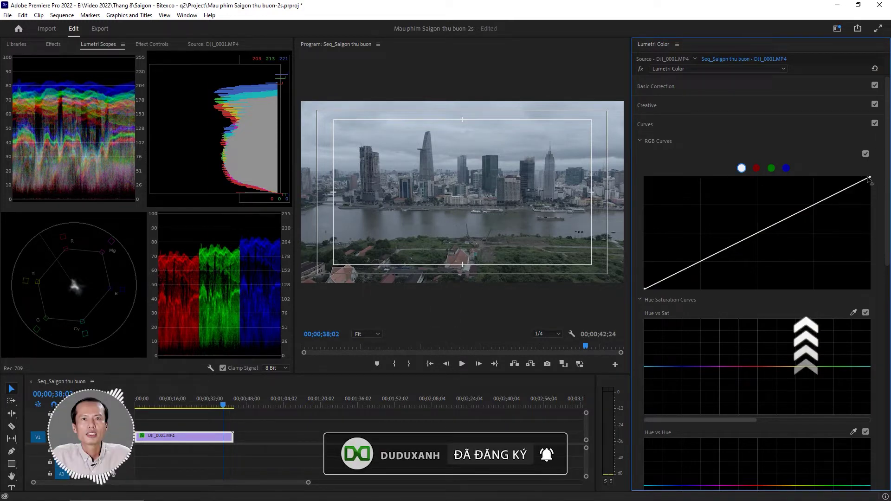
{"action": "left_click_drag", "start_coordinate": [808, 207], "coordinate": [800, 198]}
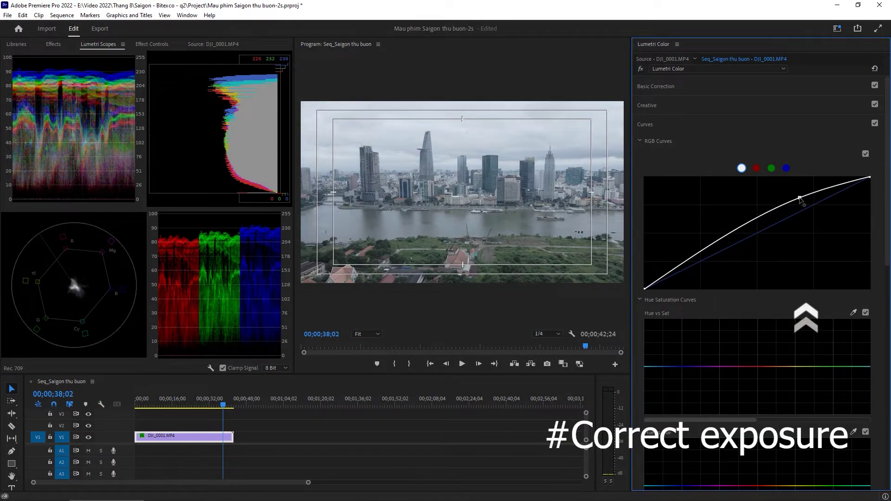
{"action": "left_click_drag", "start_coordinate": [667, 274], "coordinate": [682, 270]}
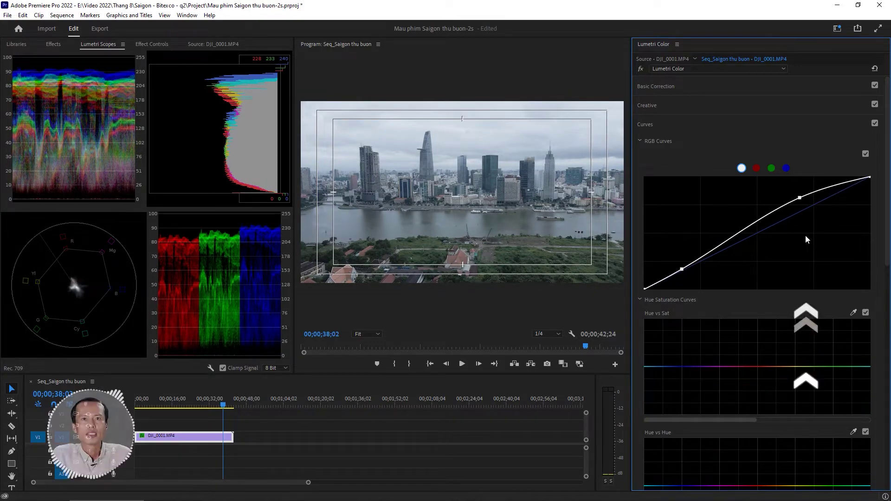
{"action": "left_click_drag", "start_coordinate": [725, 242], "coordinate": [725, 248]}
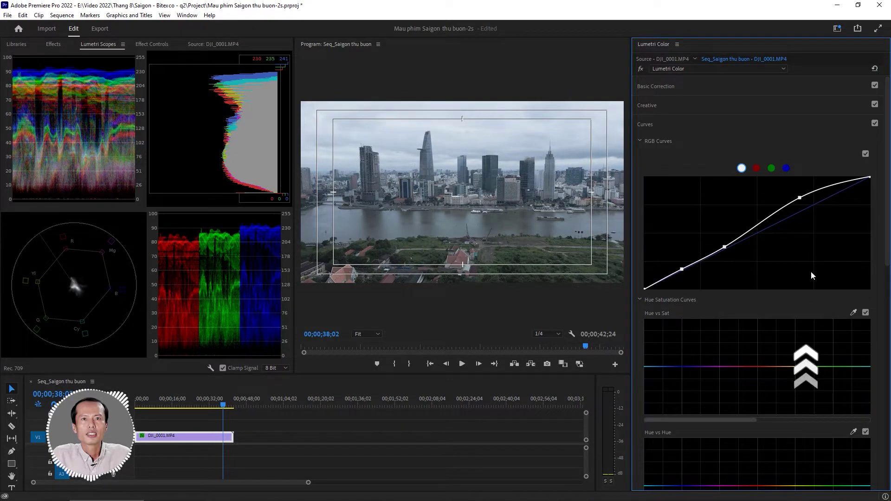
Step: Raise the red and blue channel curve highlights to neutralise the clip's white balance
{"action": "left_click", "coordinate": [147, 407]}
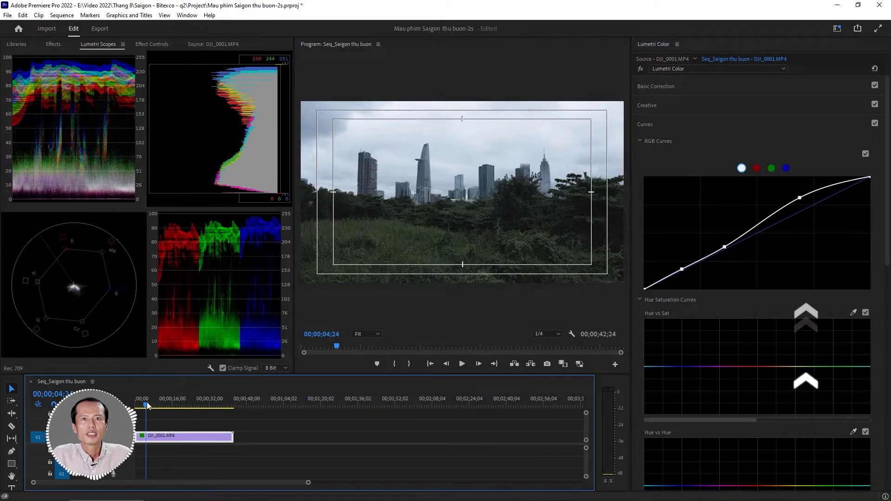
{"action": "left_click", "coordinate": [757, 168]}
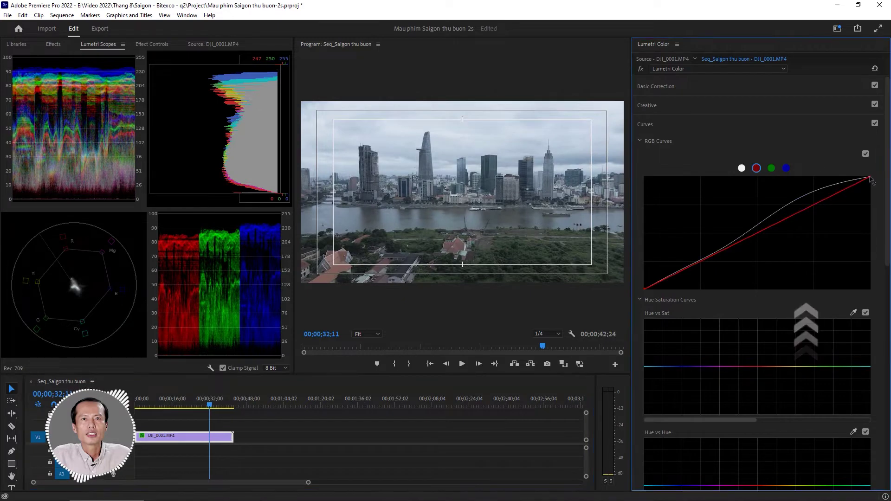
{"action": "left_click_drag", "start_coordinate": [869, 178], "coordinate": [848, 177]}
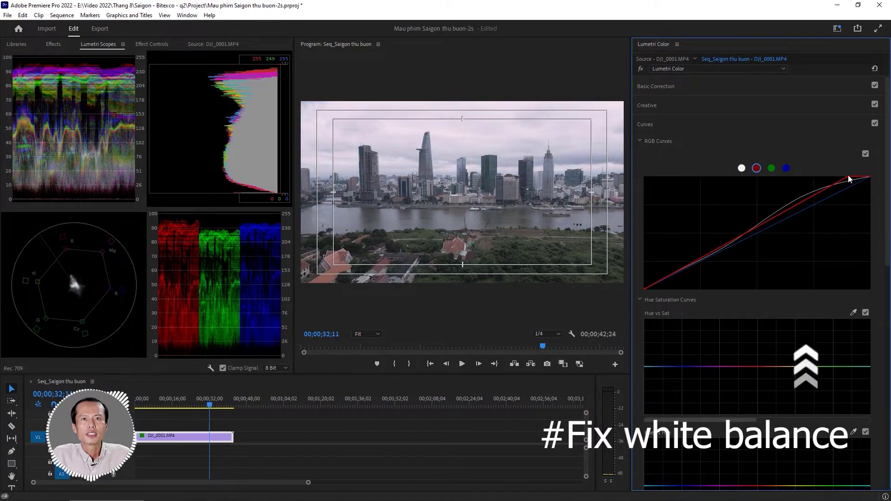
{"action": "left_click", "coordinate": [787, 168]}
{"action": "left_click_drag", "start_coordinate": [868, 176], "coordinate": [859, 179]}
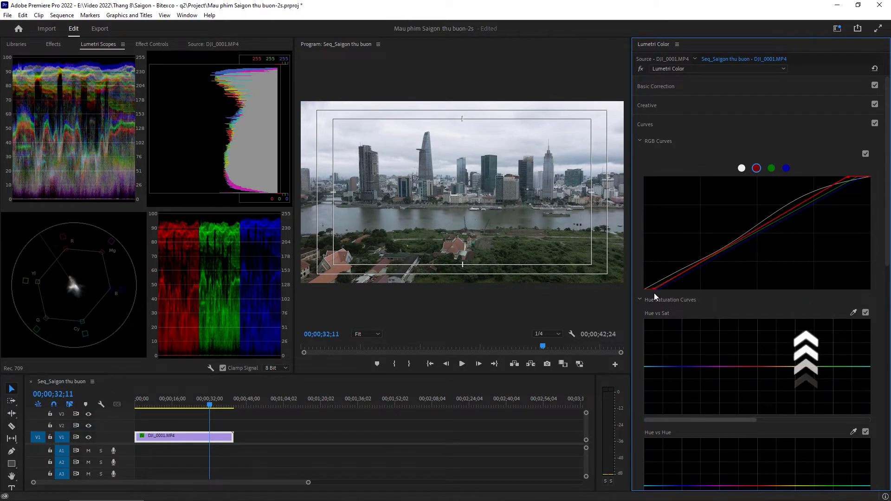
Step: Rename the first Lumetri Color effect in Effect Controls to Color 1
{"action": "left_click", "coordinate": [782, 68]}
{"action": "left_click", "coordinate": [671, 68]}
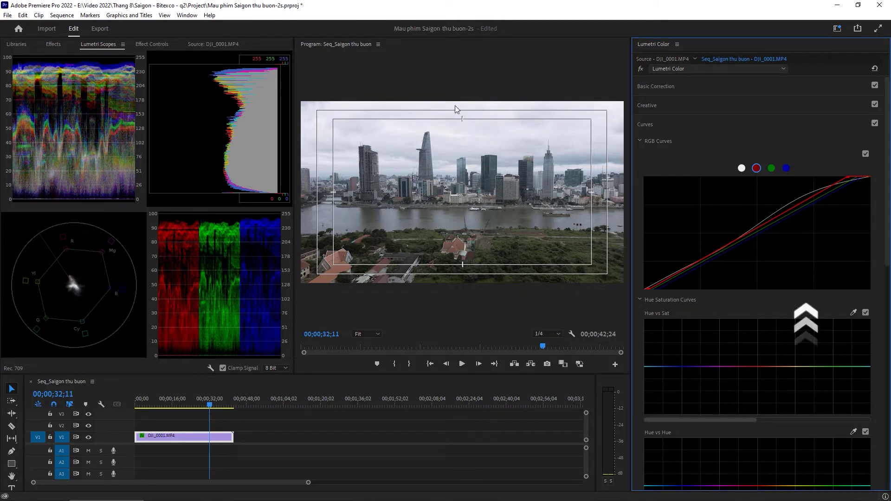
{"action": "left_click", "coordinate": [160, 45]}
{"action": "right_click", "coordinate": [74, 180]}
{"action": "left_click", "coordinate": [93, 182]}
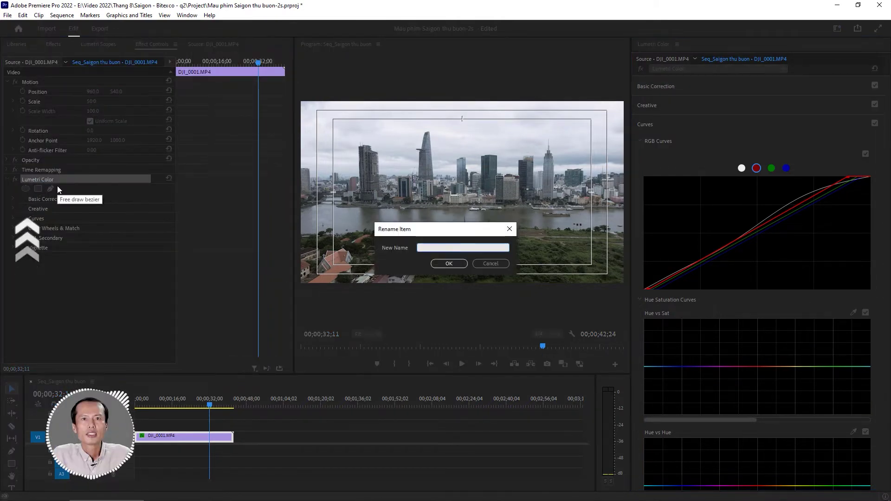
{"action": "type", "text": "Color 1"}
{"action": "key", "text": "Return"}
Step: Add a second Lumetri Color effect to the clip and rename it Color 2
{"action": "left_click", "coordinate": [766, 68]}
{"action": "left_click", "coordinate": [711, 93]}
{"action": "right_click", "coordinate": [41, 259]}
{"action": "left_click", "coordinate": [60, 260]}
{"action": "type", "text": "Color 2"}
{"action": "key", "text": "Return"}
{"action": "left_click", "coordinate": [96, 43]}
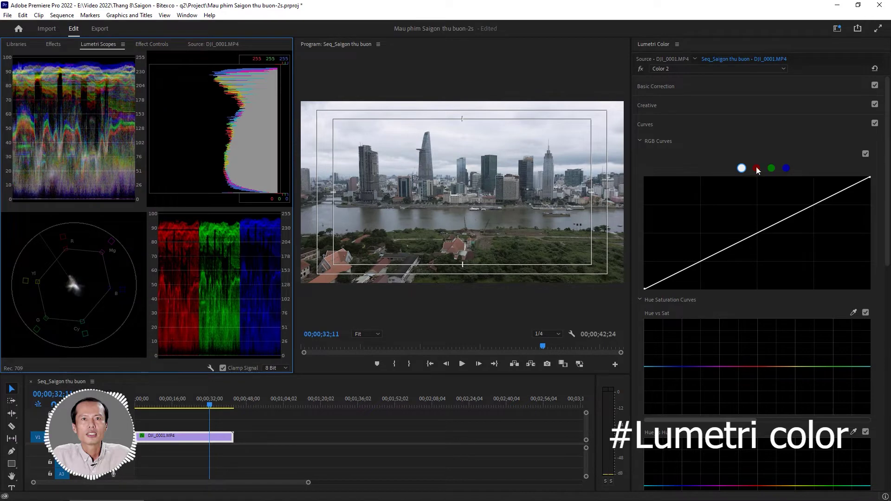
{"action": "scroll", "coordinate": [774, 165], "scroll_direction": "down", "scroll_amount": 3}
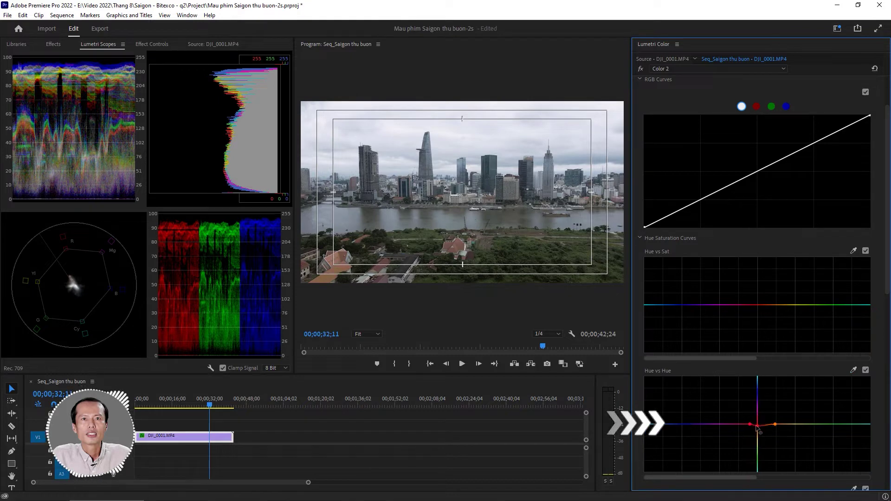
Step: Shift the red and yellow-green hues with points on Color 2's Hue vs Hue curve
{"action": "left_click_drag", "start_coordinate": [768, 433], "coordinate": [770, 425]}
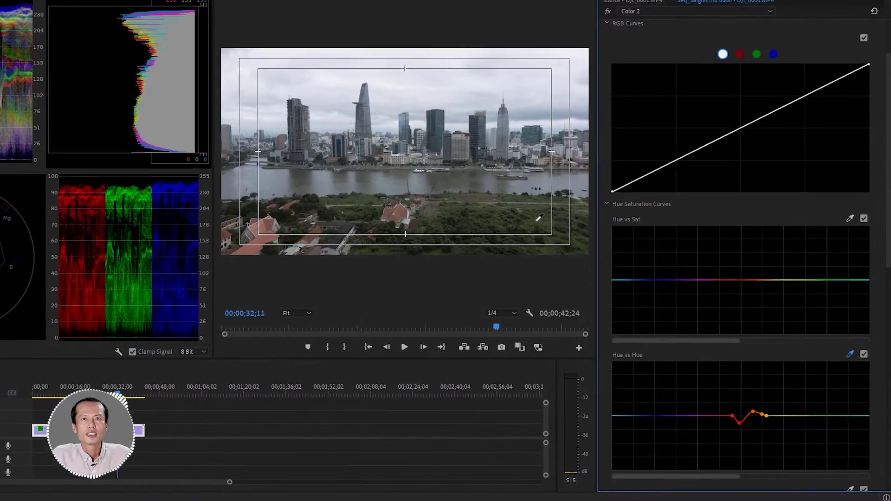
{"action": "left_click", "coordinate": [810, 423]}
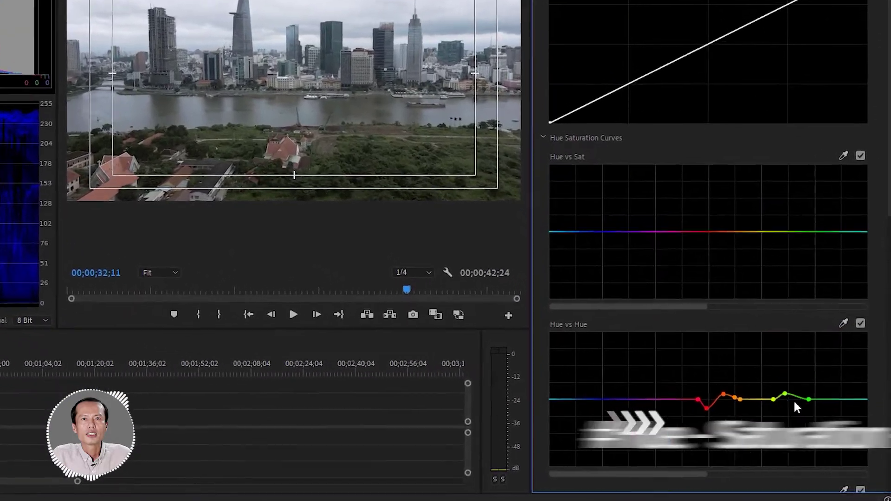
{"action": "left_click_drag", "start_coordinate": [791, 401], "coordinate": [819, 400]}
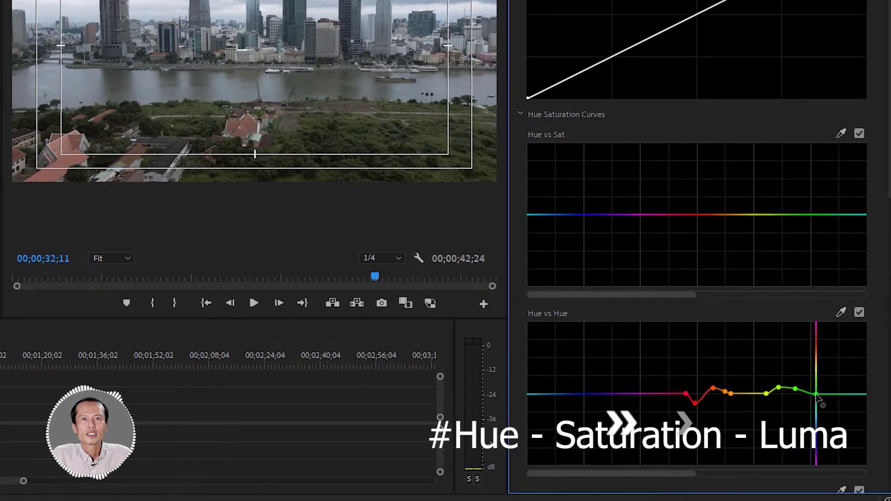
{"action": "left_click_drag", "start_coordinate": [795, 389], "coordinate": [804, 389]}
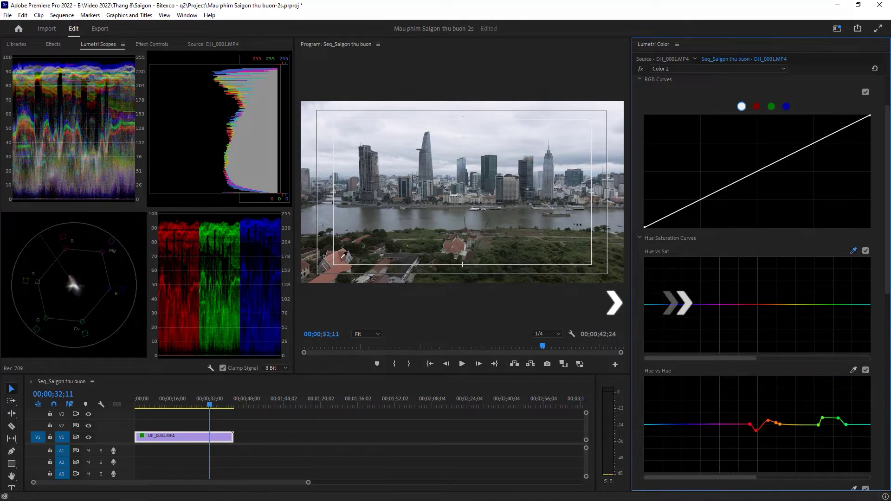
Step: Boost red-orange saturation on Hue vs Sat and lower the master curve slightly to darken
{"action": "left_click", "coordinate": [764, 305]}
{"action": "left_click_drag", "start_coordinate": [764, 305], "coordinate": [765, 298]}
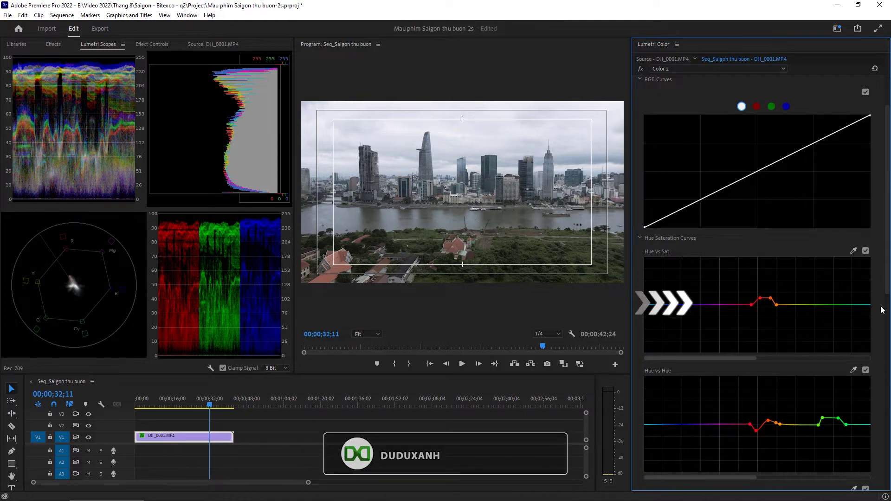
{"action": "scroll", "coordinate": [888, 266], "scroll_direction": "down", "scroll_amount": 5}
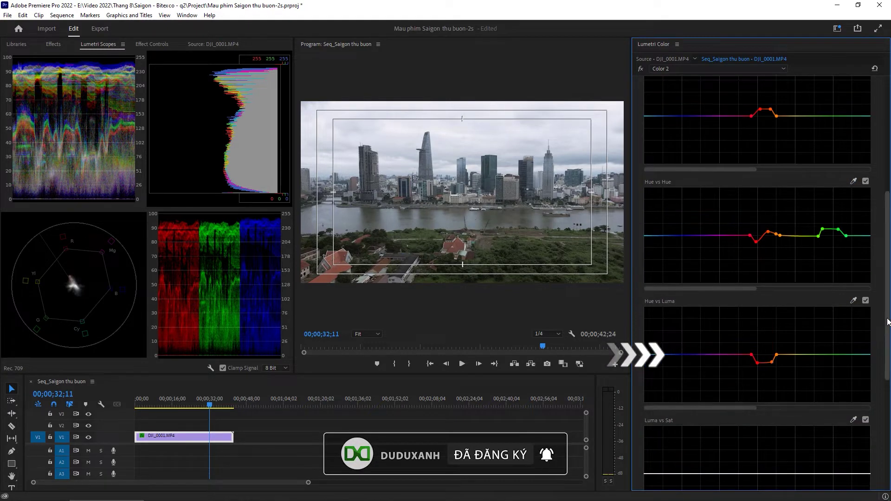
{"action": "scroll", "coordinate": [757, 232], "scroll_direction": "up", "scroll_amount": 5}
{"action": "left_click_drag", "start_coordinate": [711, 258], "coordinate": [712, 264]}
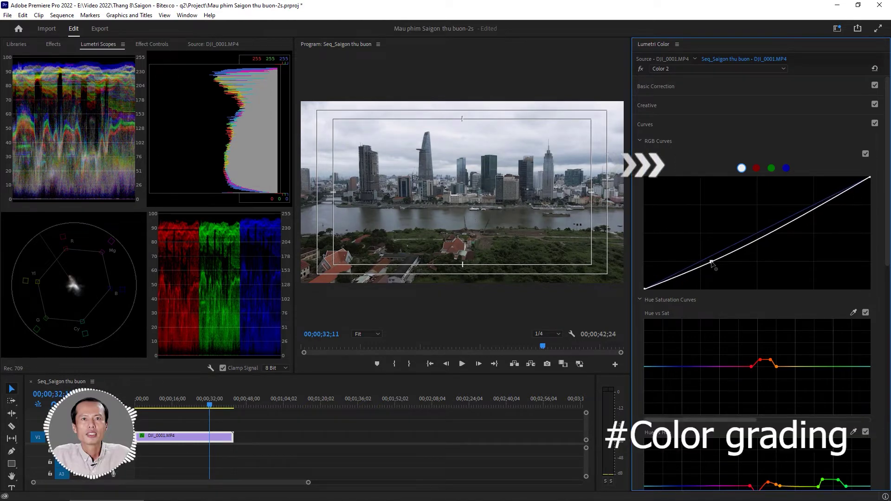
Step: Pull Color 2's master curve into a contrast S-curve, then move on to the red channel curve
{"action": "left_click_drag", "start_coordinate": [797, 219], "coordinate": [784, 216]}
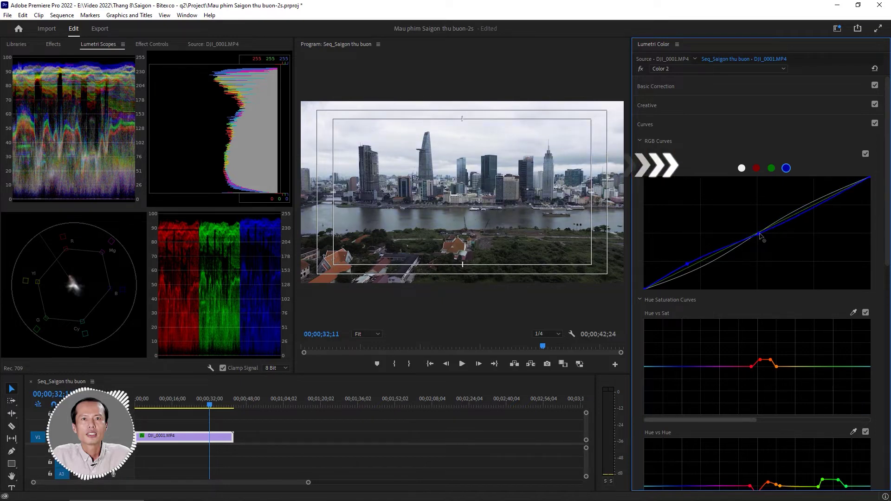
{"action": "left_click", "coordinate": [756, 168]}
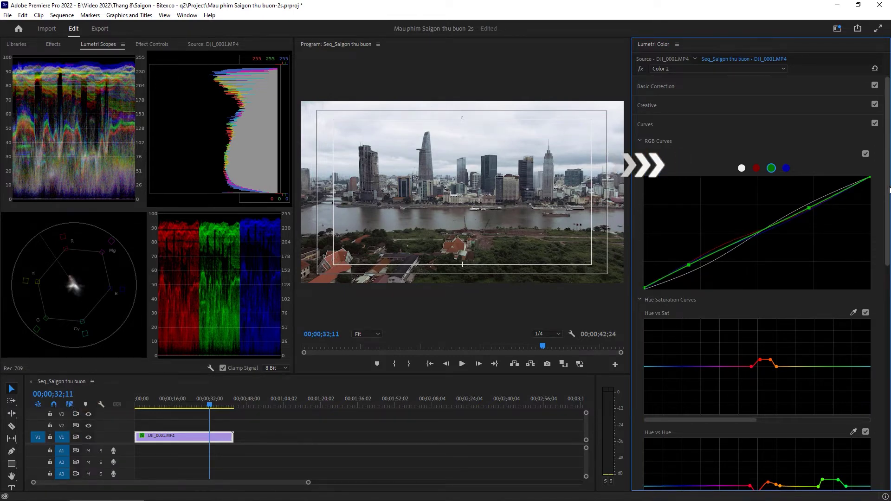
{"action": "scroll", "coordinate": [677, 422], "scroll_direction": "down", "scroll_amount": 5}
{"action": "left_click", "coordinate": [677, 421]}
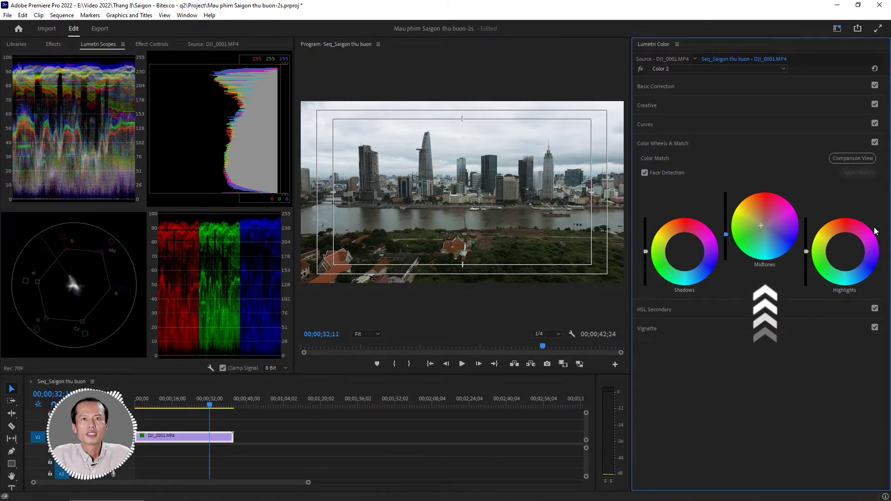
Step: Move a point up on Color 2's blue channel curve and add a second point to it
{"action": "left_click", "coordinate": [647, 318]}
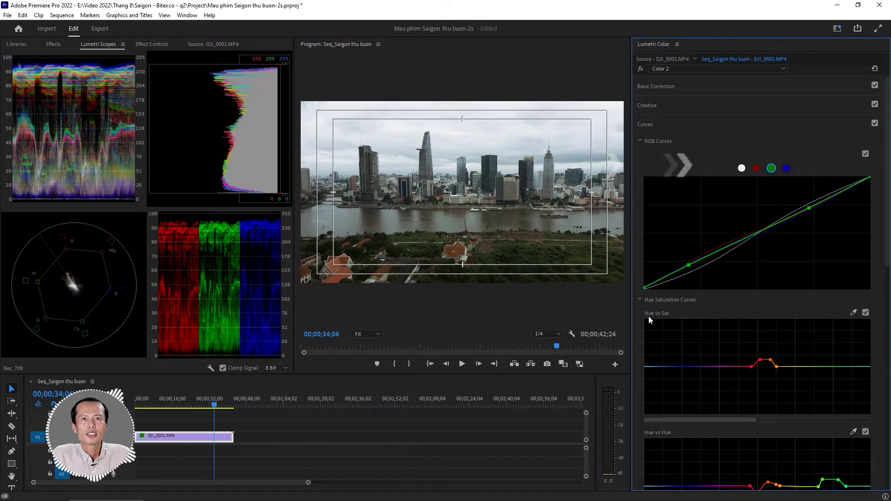
{"action": "left_click", "coordinate": [786, 169]}
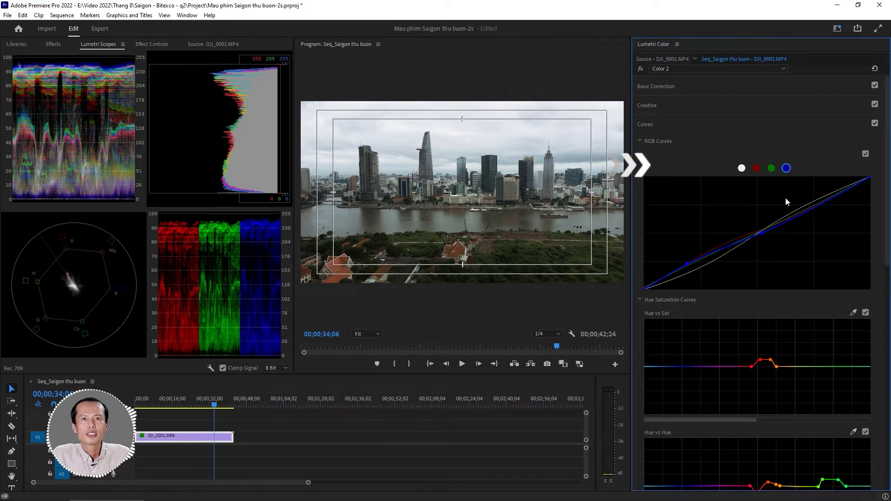
{"action": "left_click_drag", "start_coordinate": [763, 235], "coordinate": [777, 226]}
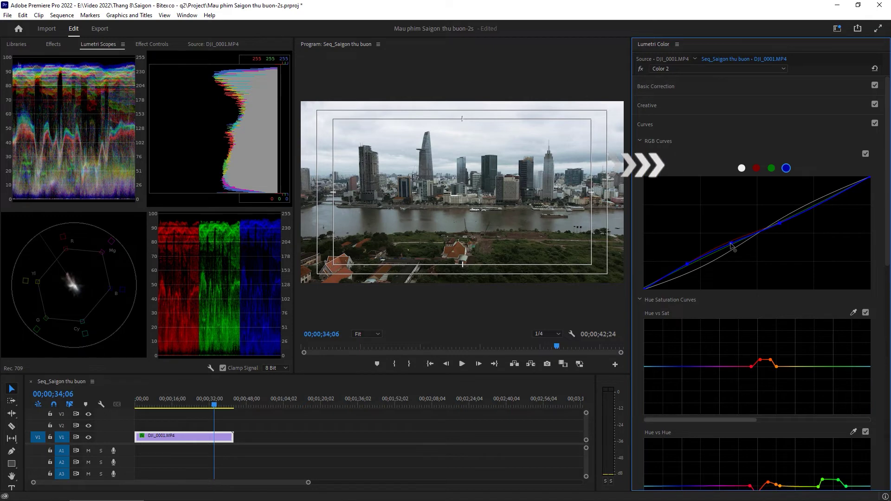
{"action": "left_click", "coordinate": [729, 243]}
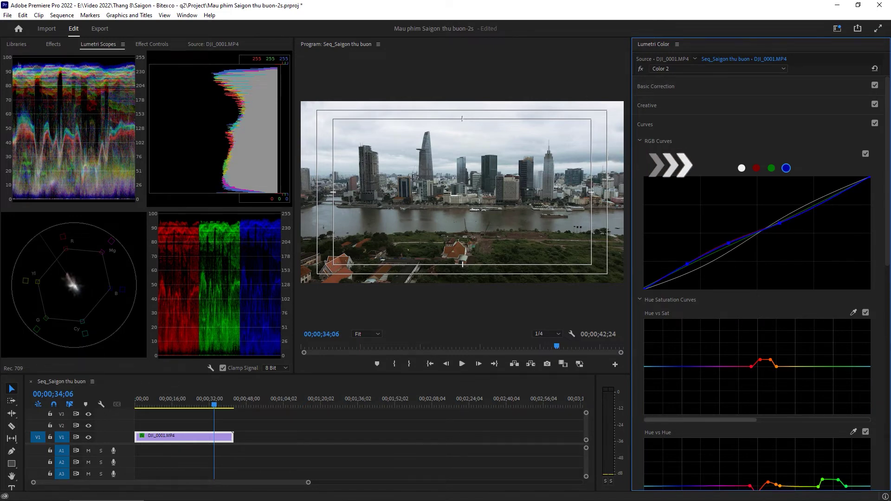
Step: Flatten the green bump on Color 2's Hue vs Hue curve and shift its green point along the hue range
{"action": "scroll", "coordinate": [845, 332], "scroll_direction": "down", "scroll_amount": 3}
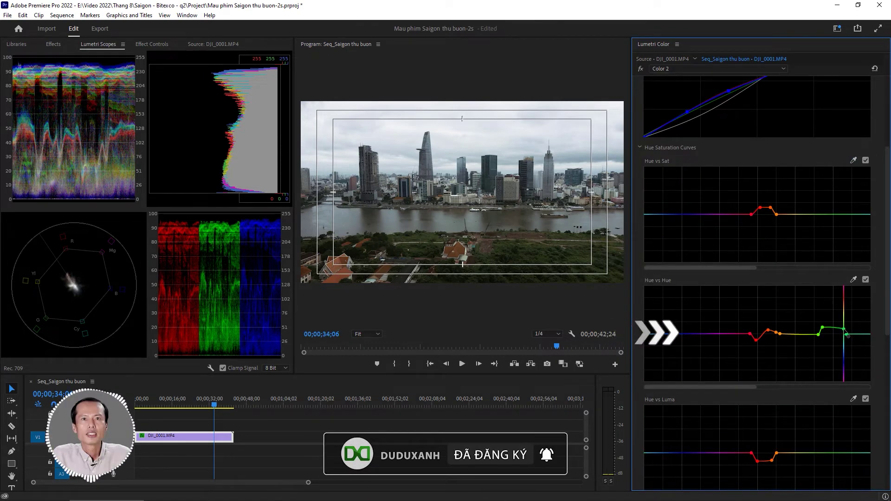
{"action": "left_click_drag", "start_coordinate": [843, 325], "coordinate": [841, 326]}
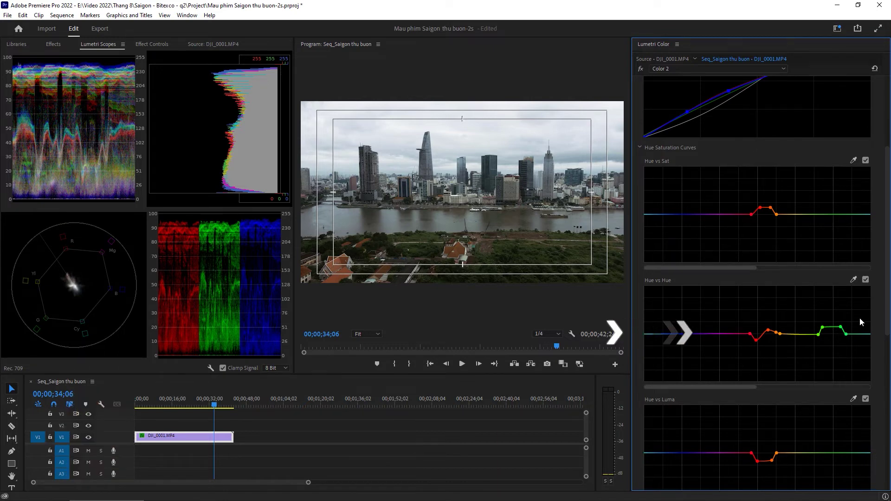
{"action": "left_click_drag", "start_coordinate": [822, 327], "coordinate": [827, 328]}
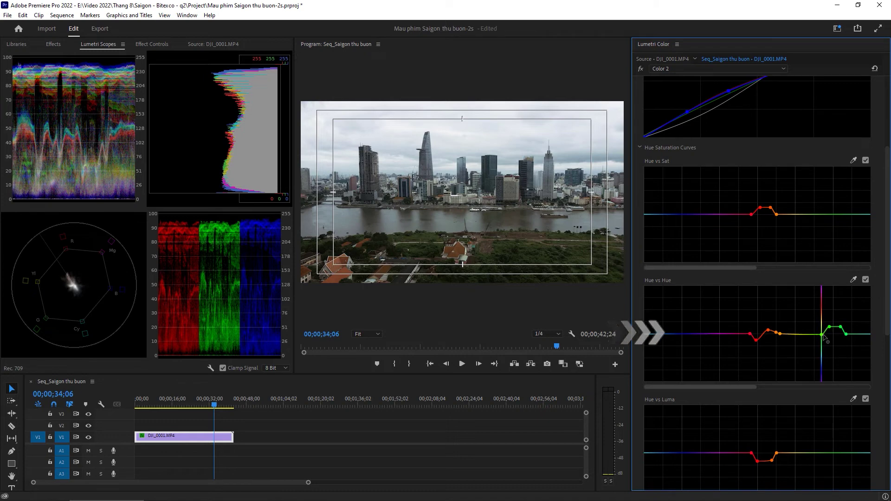